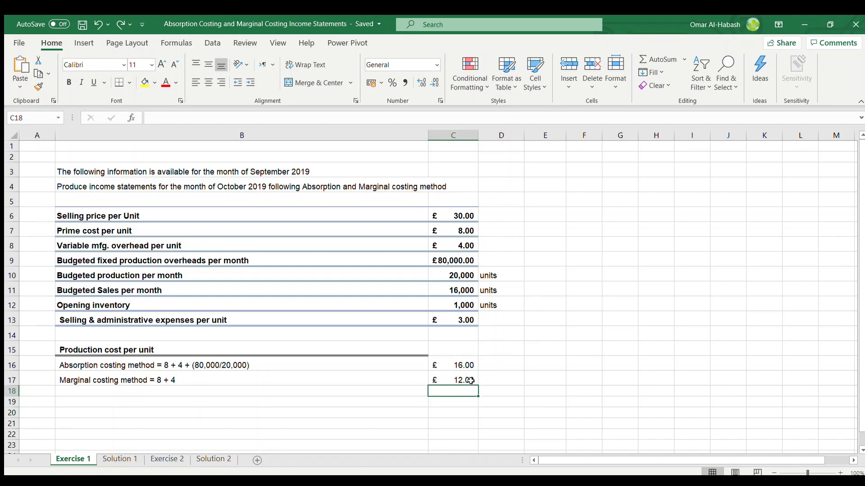
- On the Solution 1 sheet, complete the marginal costing sales label in G4 as "Sales ( 16,000 × 30)"
left_click(115, 460)
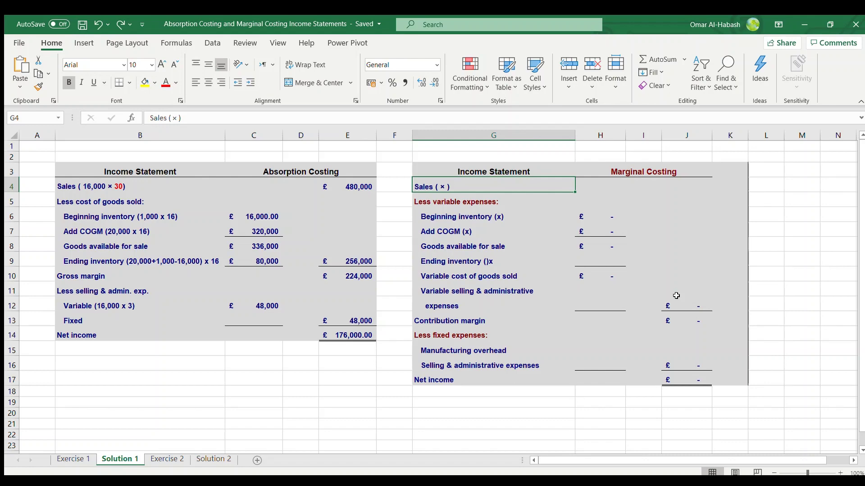
double_click(441, 184)
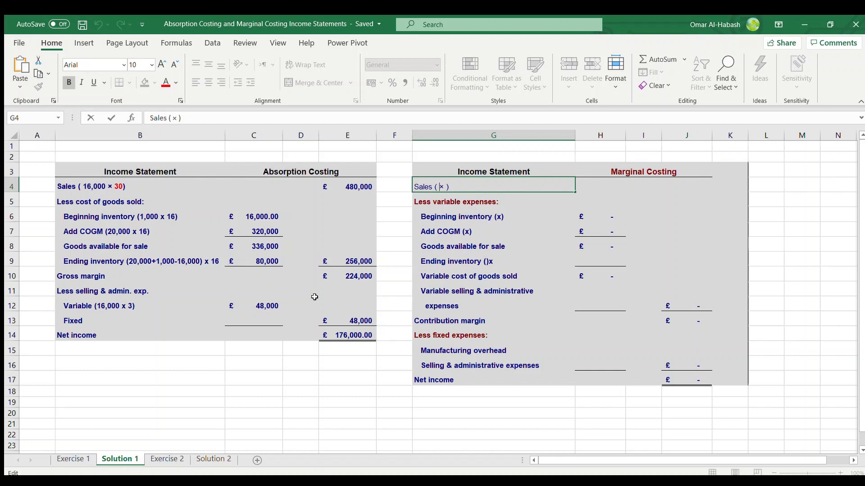
type("16,000 × 30")
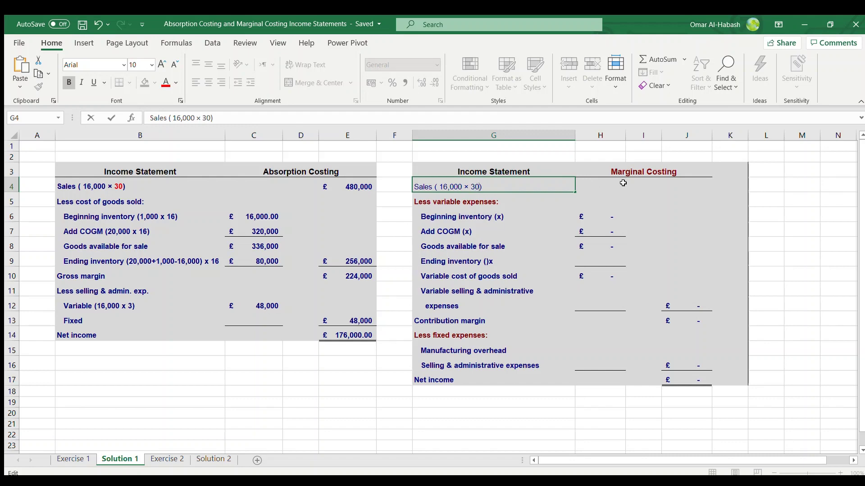
- Calculate marginal costing sales in J4 by multiplying the Exercise 1 selling price (C6) by budgeted sales (C11)
left_click(658, 183)
left_click(671, 183)
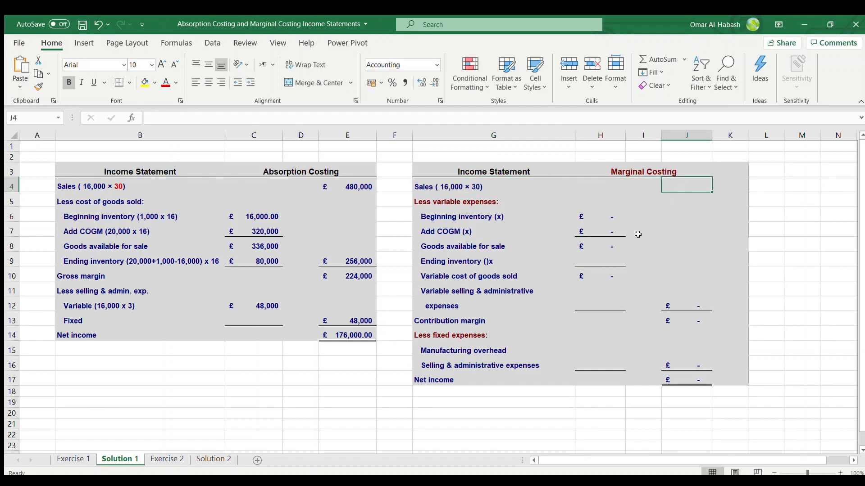
type("=")
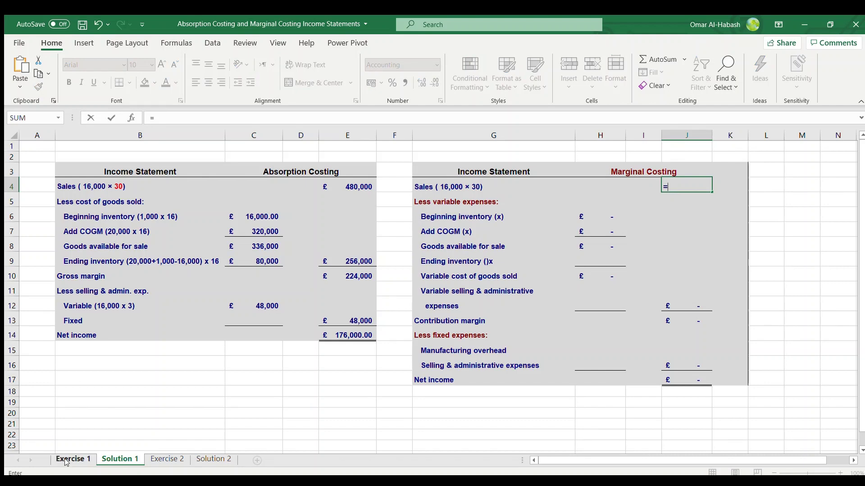
left_click(73, 459)
left_click(455, 218)
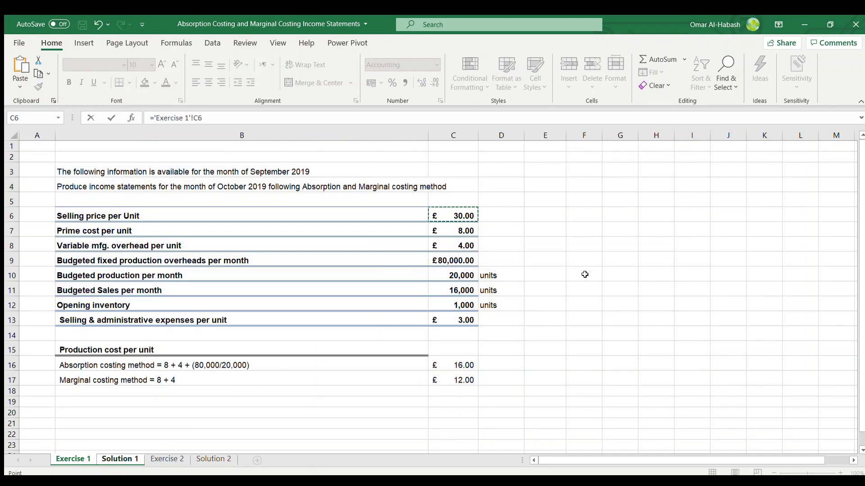
type("*")
left_click(451, 290)
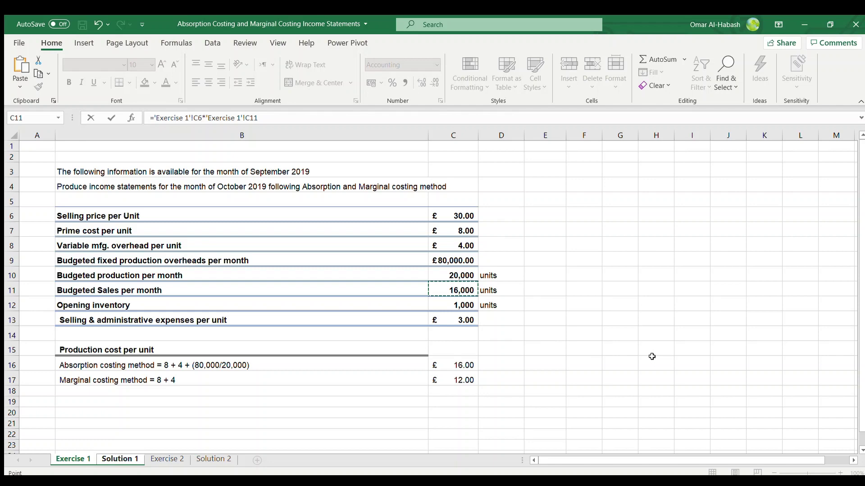
key("Return")
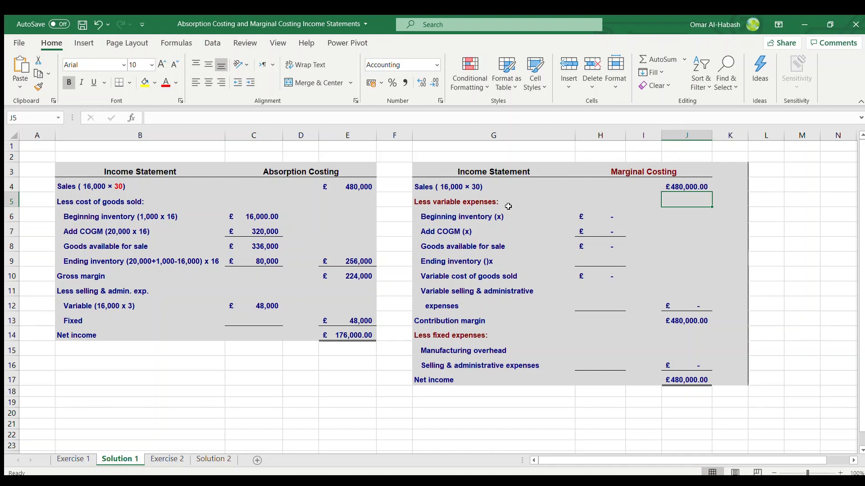
- Complete the marginal costing beginning inventory label with "1,000 x 12" and calculate H6 as Exercise 1 opening inventory C12 times marginal cost C17
double_click(492, 218)
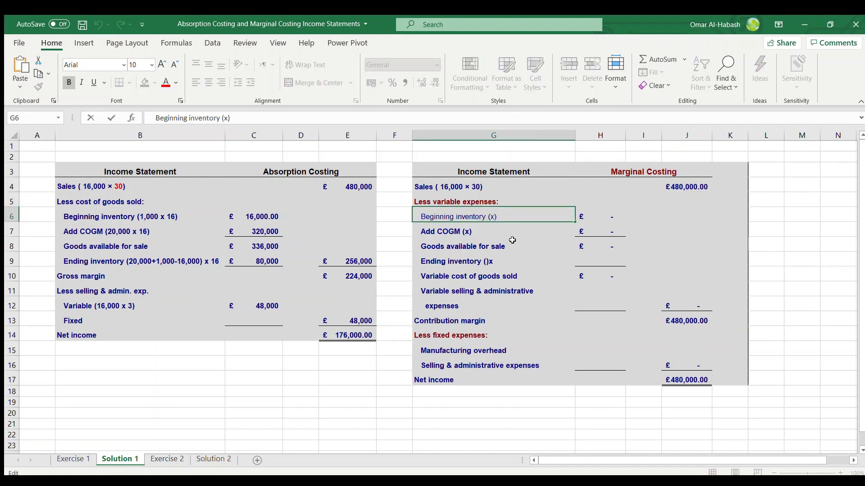
type("1,000 x 12")
left_click(603, 217)
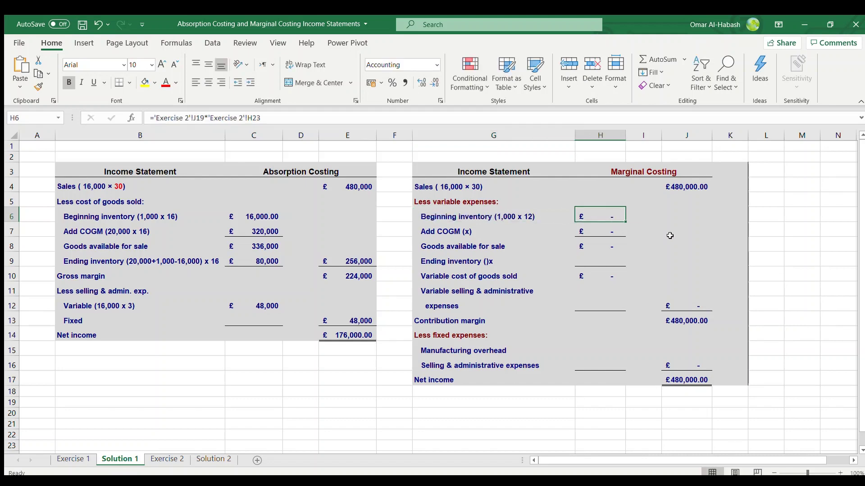
type("=")
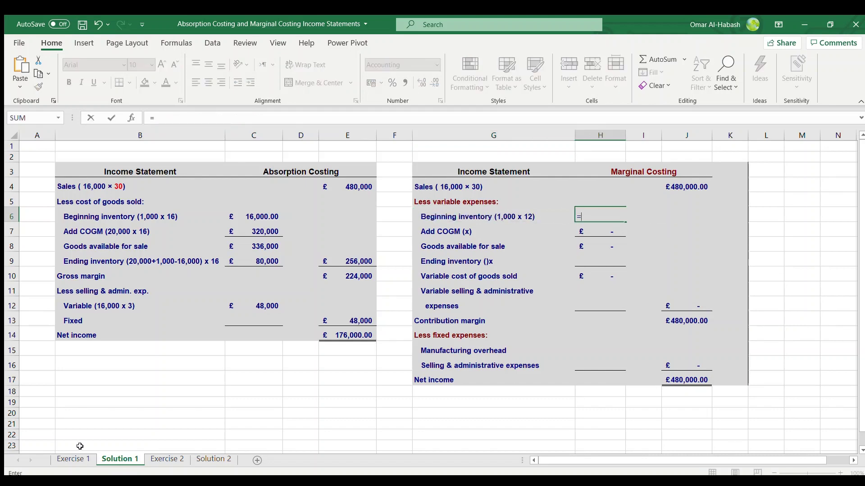
left_click(67, 460)
left_click(463, 306)
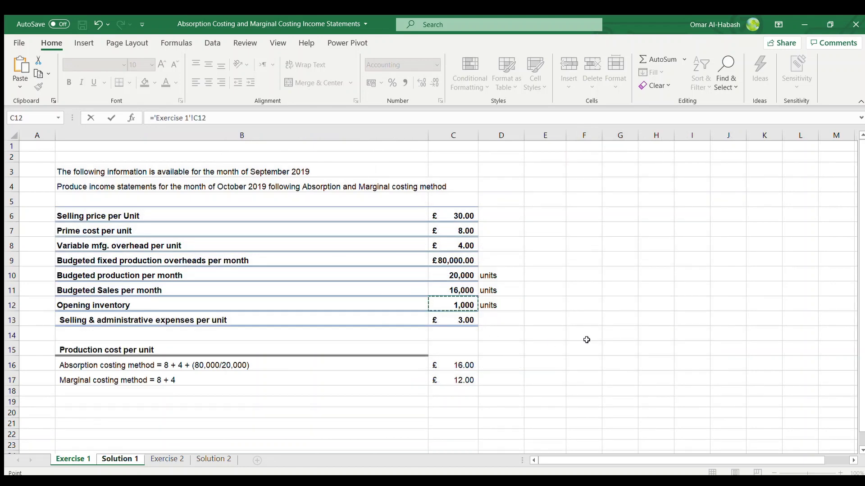
type("*")
left_click(466, 379)
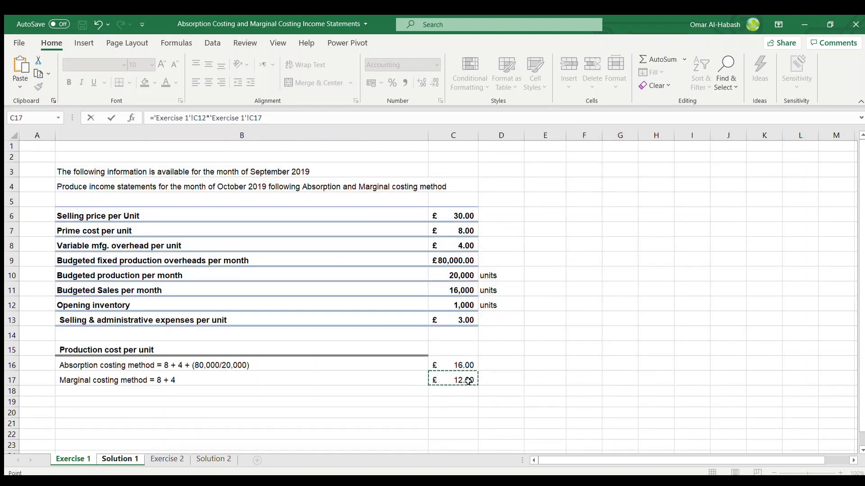
key("Return")
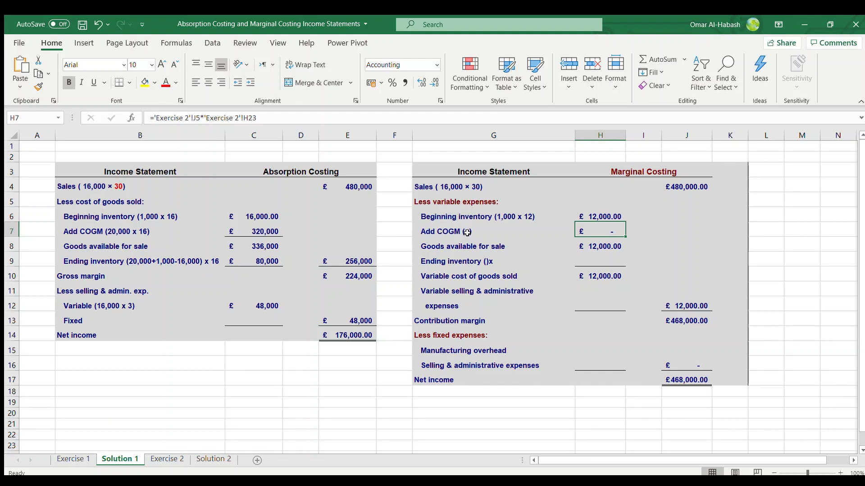
- Complete the marginal costing COGM label in G7 as "Add COGM (20,000 x 12)"
double_click(465, 230)
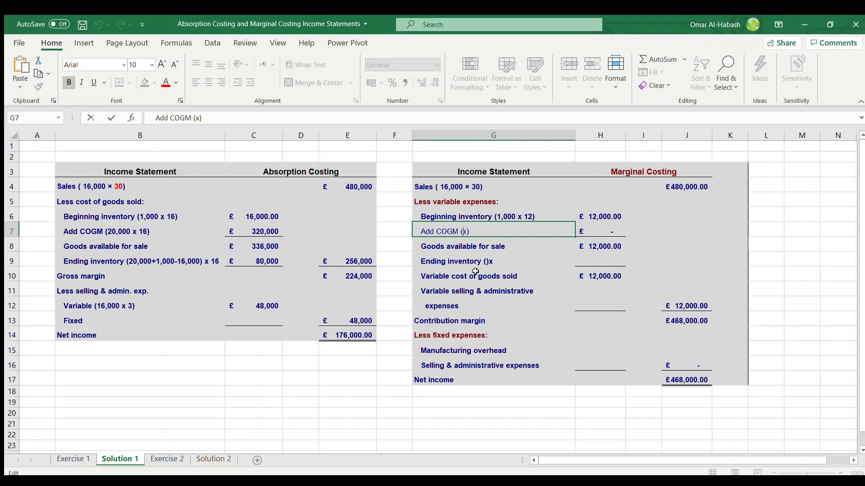
type("20,000")
left_click(491, 233)
type("12")
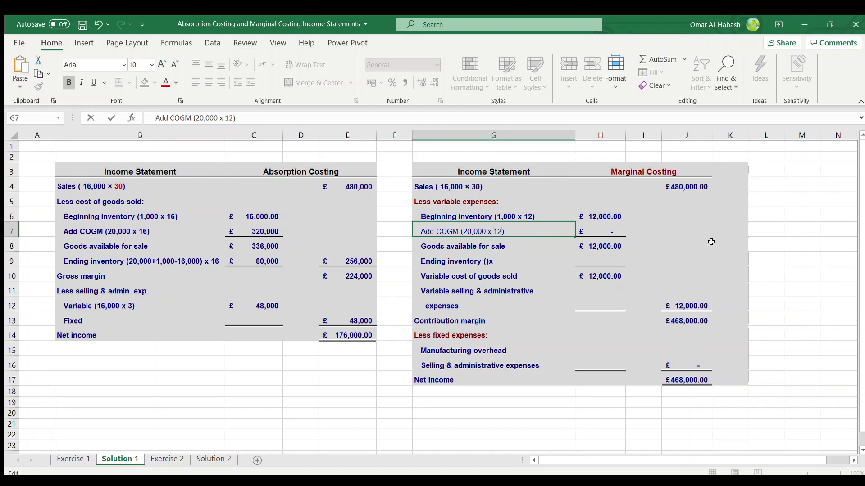
- Calculate the marginal costing COGM in H7 as Exercise 1 budgeted production (C10) times marginal cost per unit (C17)
left_click(602, 228)
type("=")
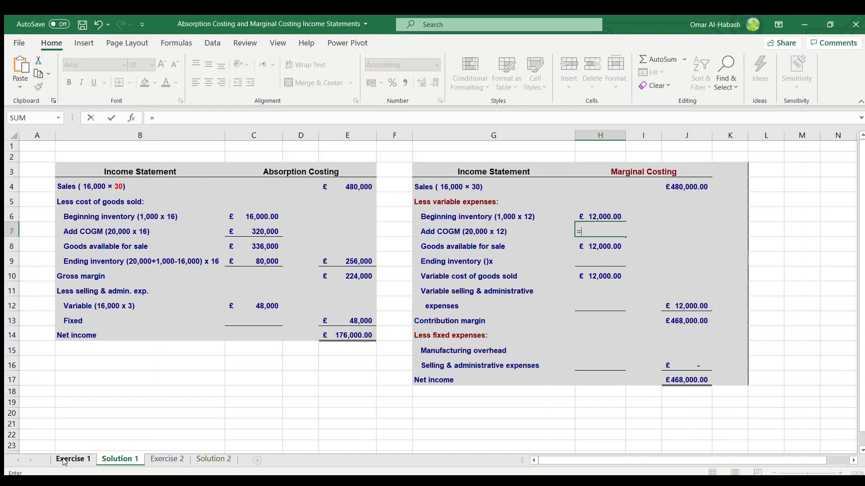
left_click(73, 459)
left_click(464, 276)
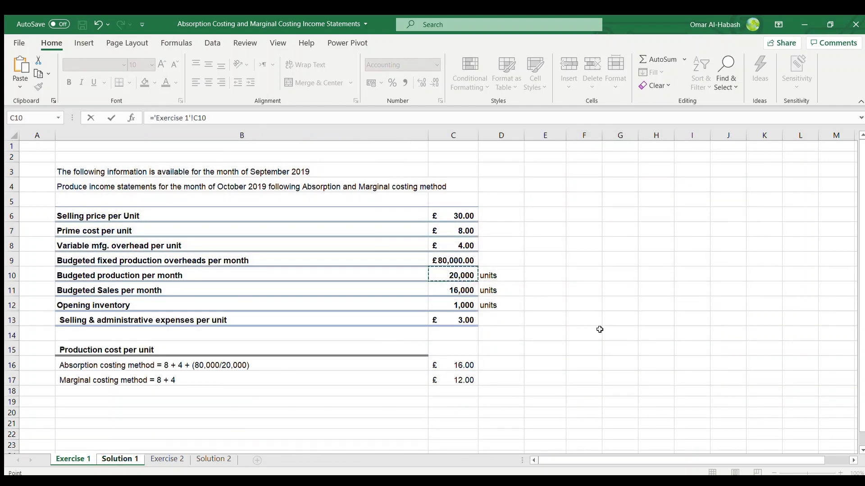
type("*")
left_click(457, 380)
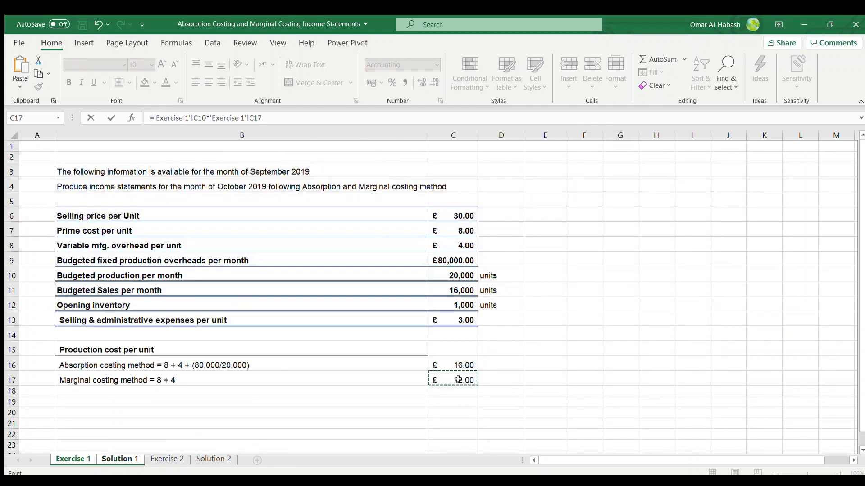
key("Return")
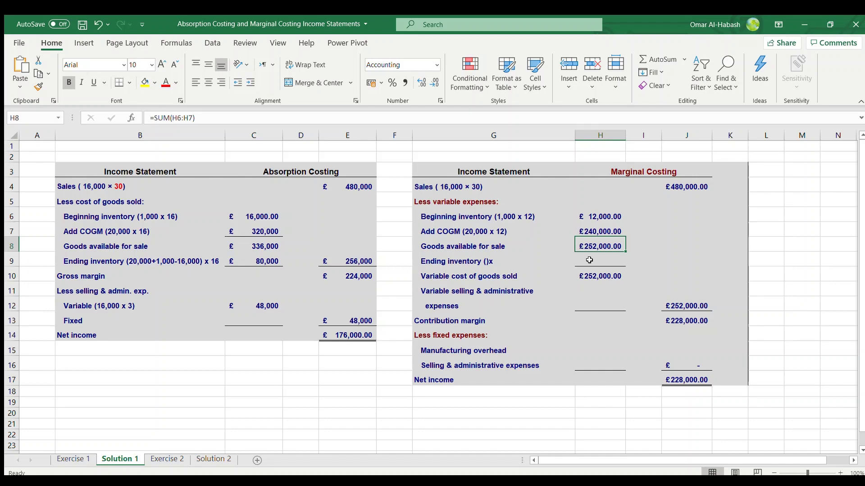
- Complete the G9 label as "Ending inventory (20,000+1,000-16,000) x 12" and widen column G to fit it
left_click(610, 261)
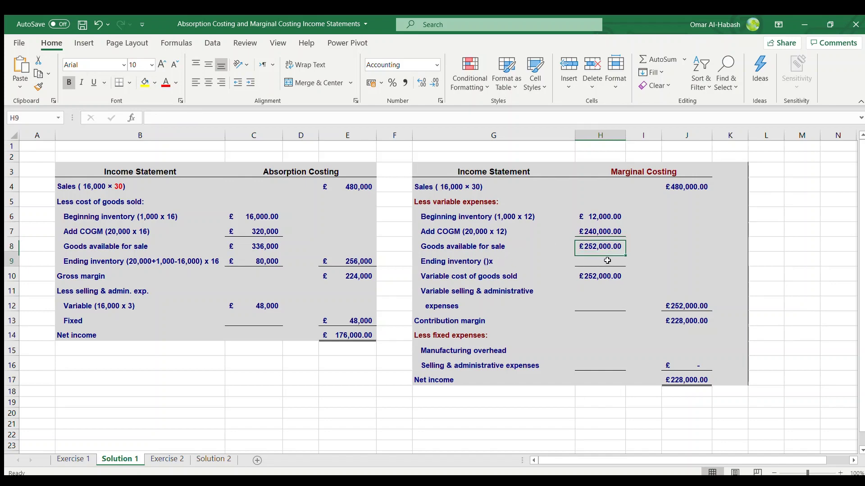
double_click(484, 261)
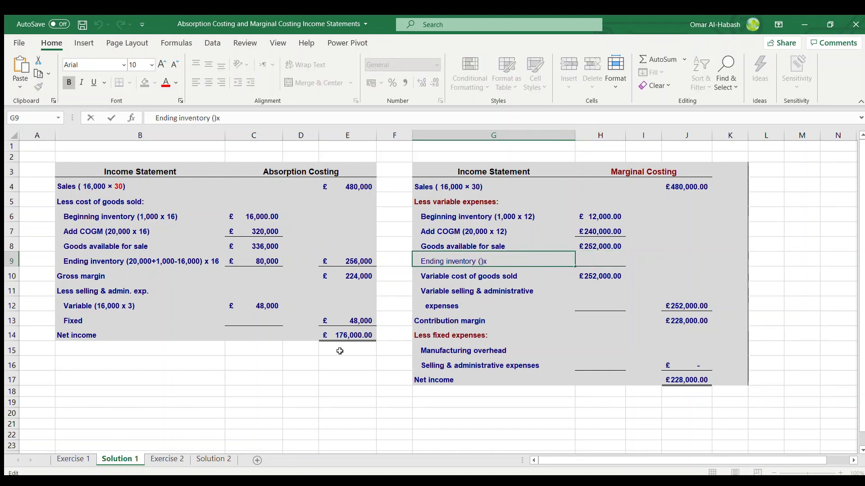
type("20,000+")
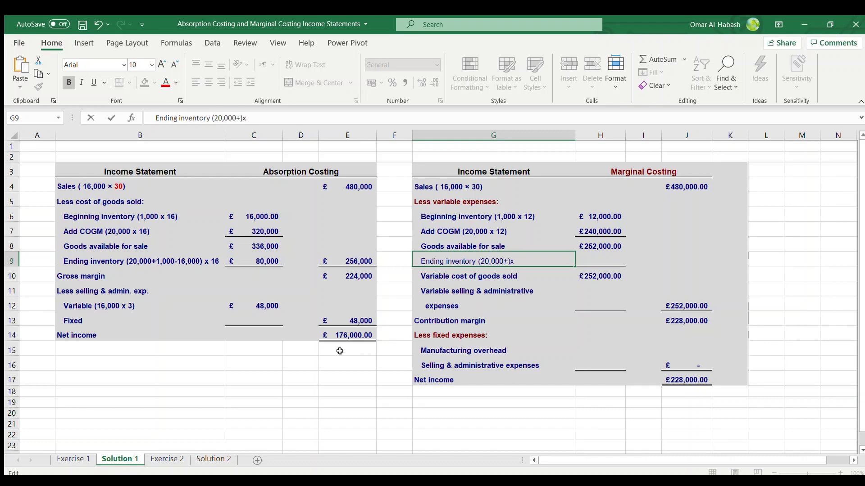
type("1,000-16,000)")
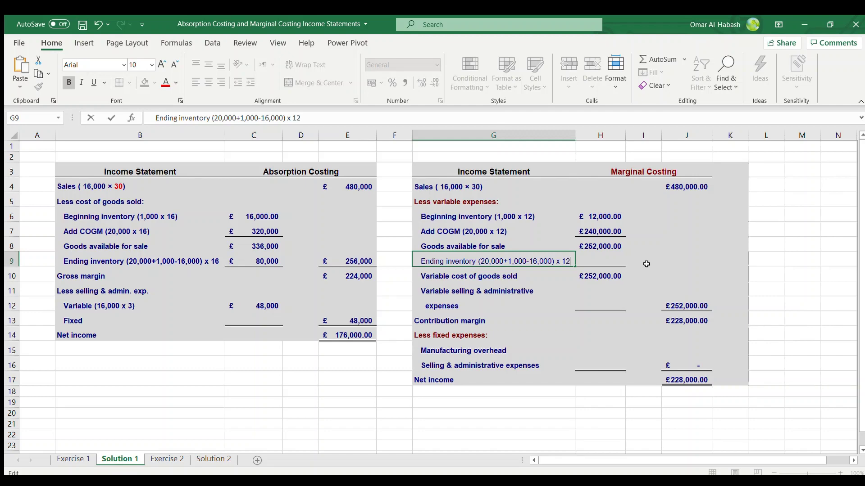
key("Return")
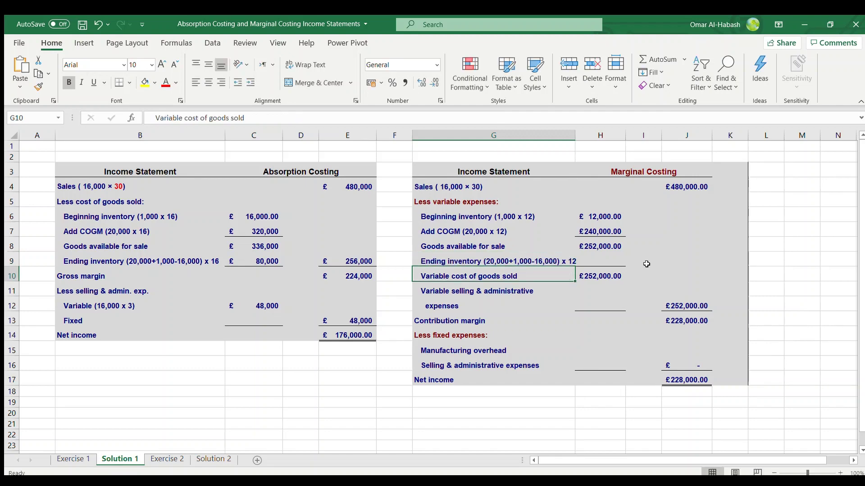
left_click_drag(575, 136, 582, 136)
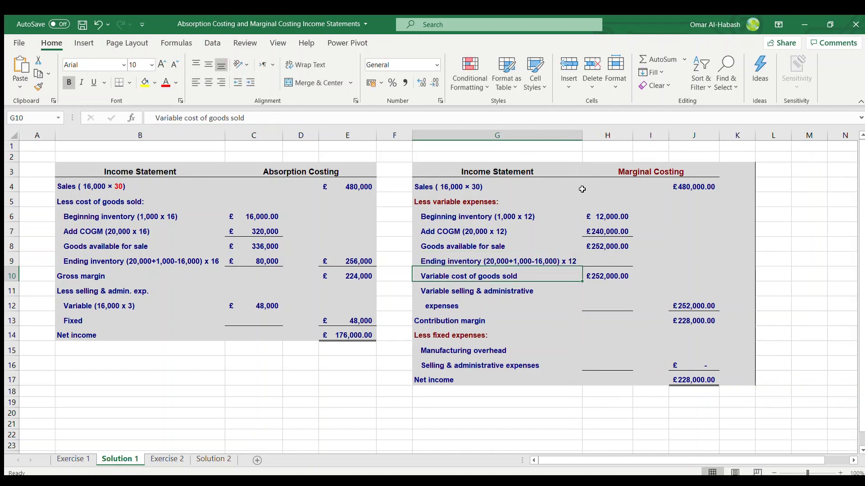
- Calculate ending inventory in H9 from Exercise 1 as production plus opening inventory minus sales, times marginal cost: (C10+C12-C11)*C17
left_click(601, 259)
type("=")
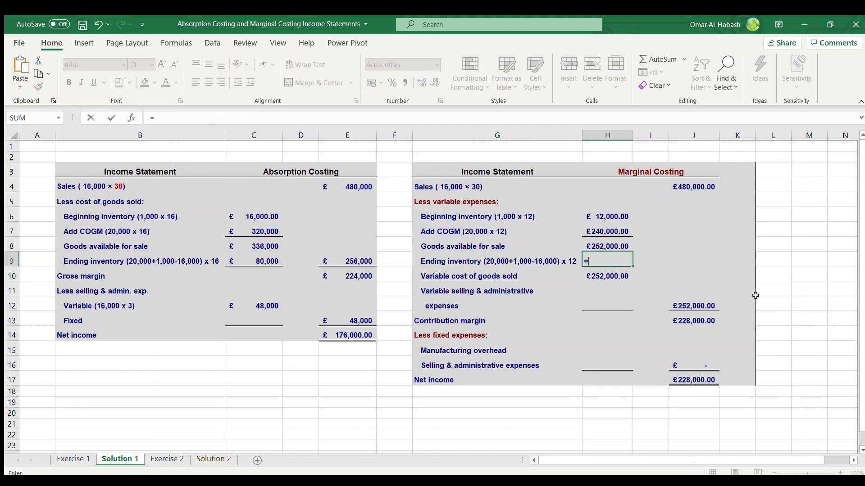
type("(")
left_click(73, 459)
left_click(454, 272)
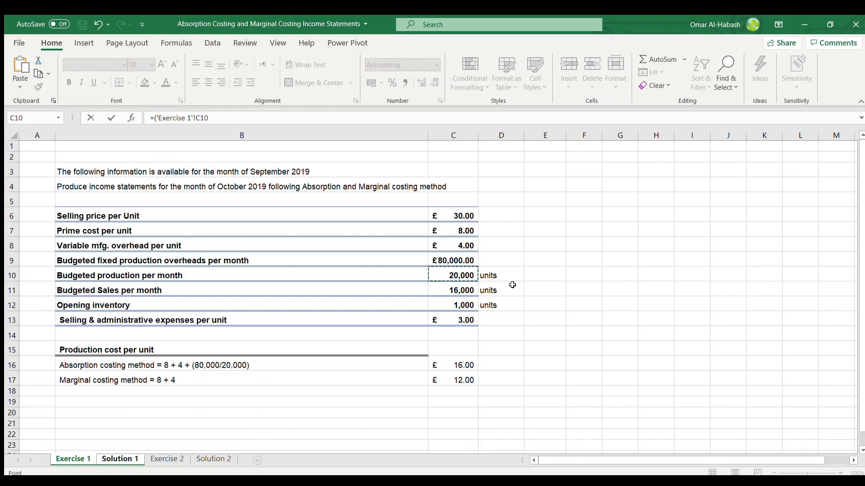
type("+")
left_click(449, 302)
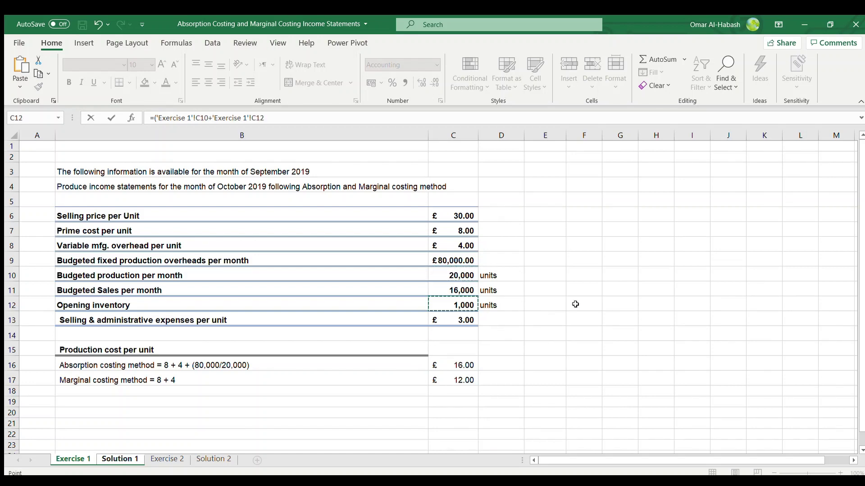
type("-")
left_click(451, 286)
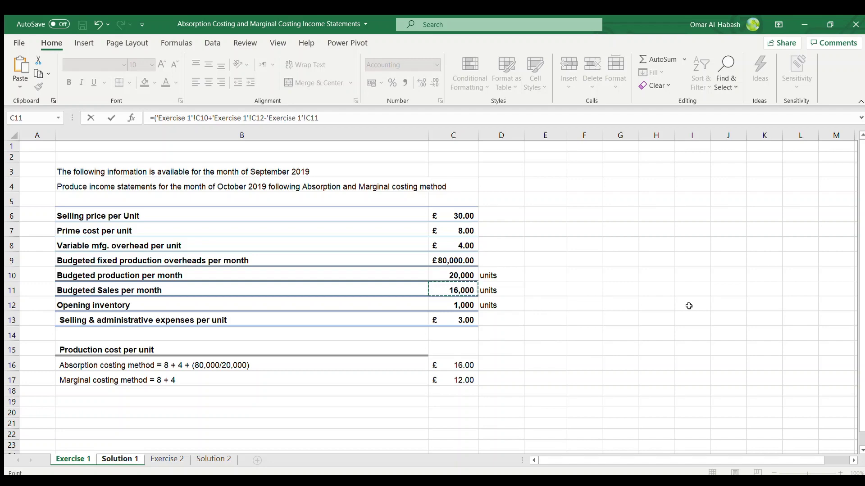
type(")*")
left_click(454, 379)
key("Return")
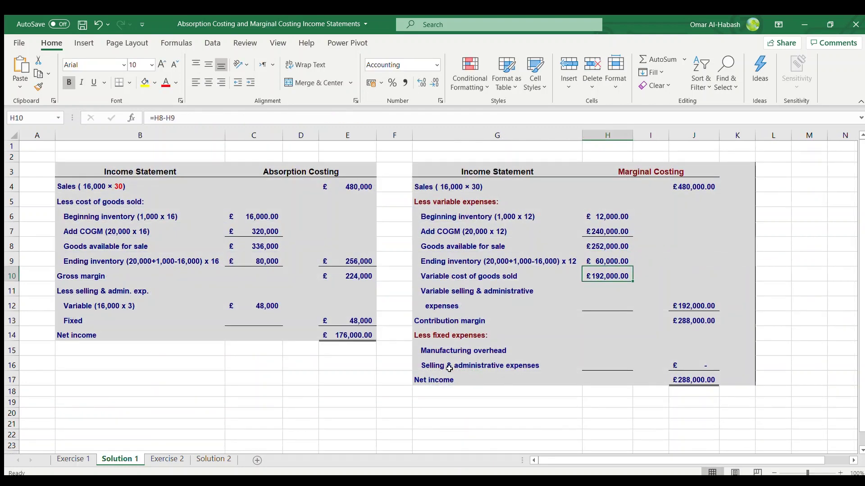
left_click(605, 257)
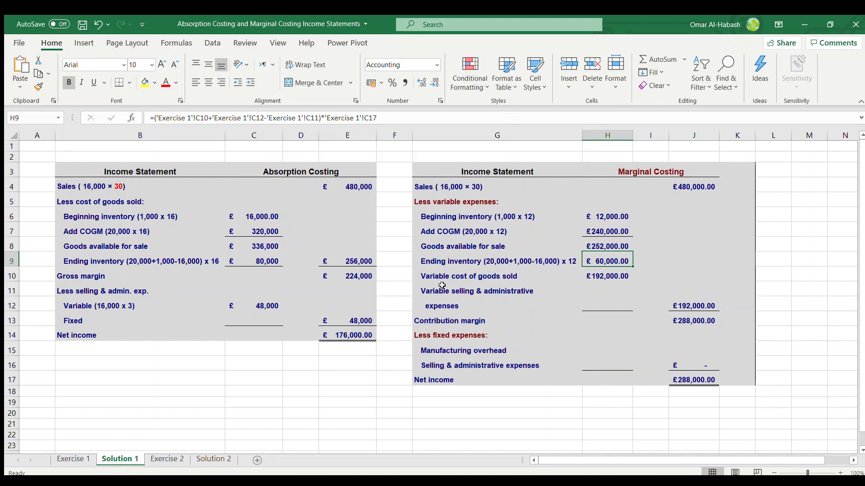
left_click(610, 291)
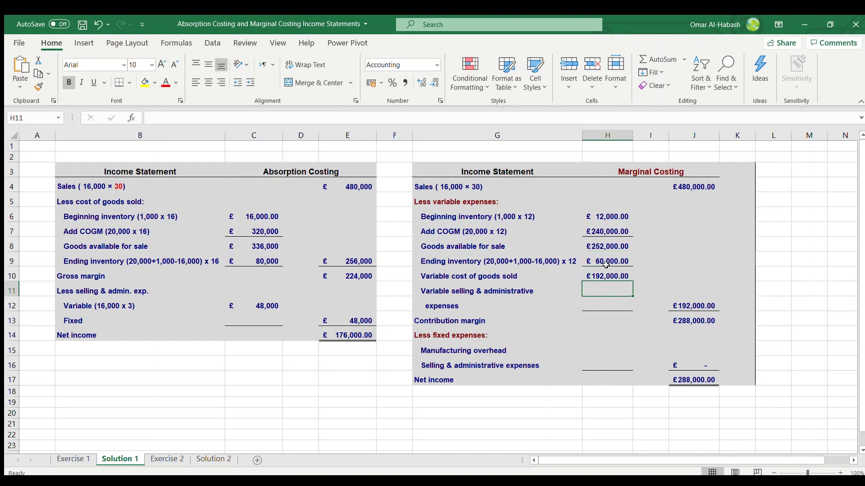
left_click(609, 247)
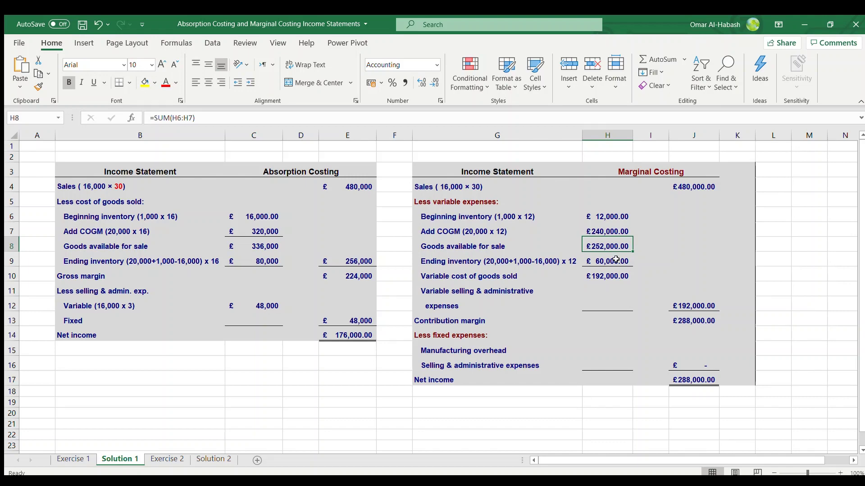
left_click(615, 260)
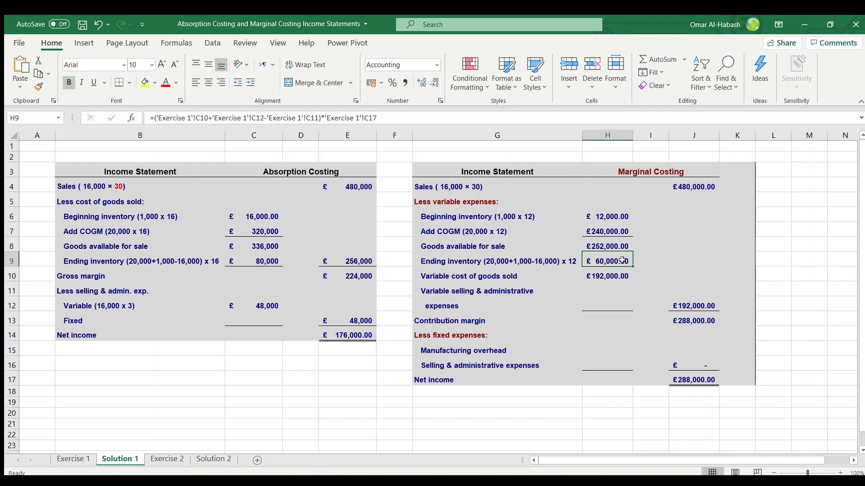
- Complete the variable selling and administrative expenses label in G12 as "expenses (16,000 x 3)", checking the per-unit expense on Exercise 1
left_click(600, 273)
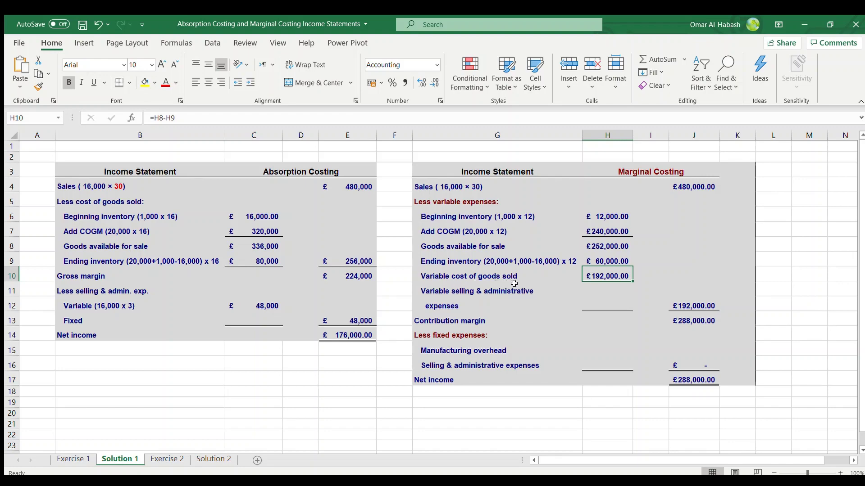
left_click(605, 301)
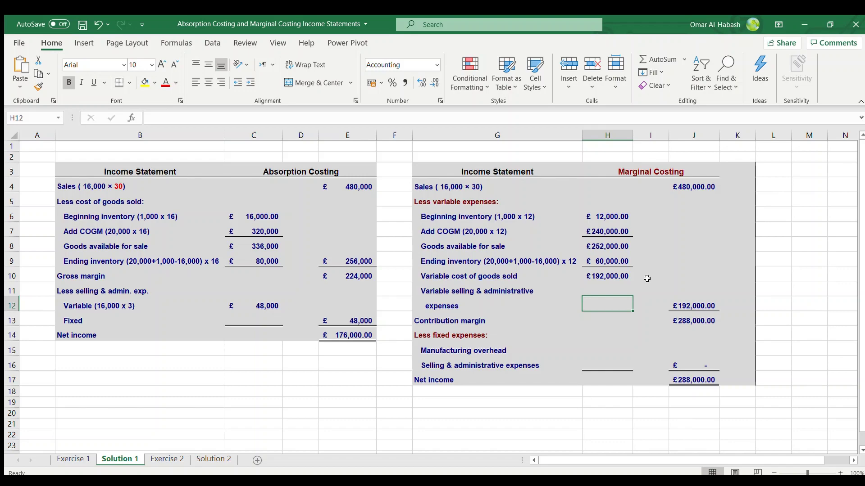
double_click(489, 305)
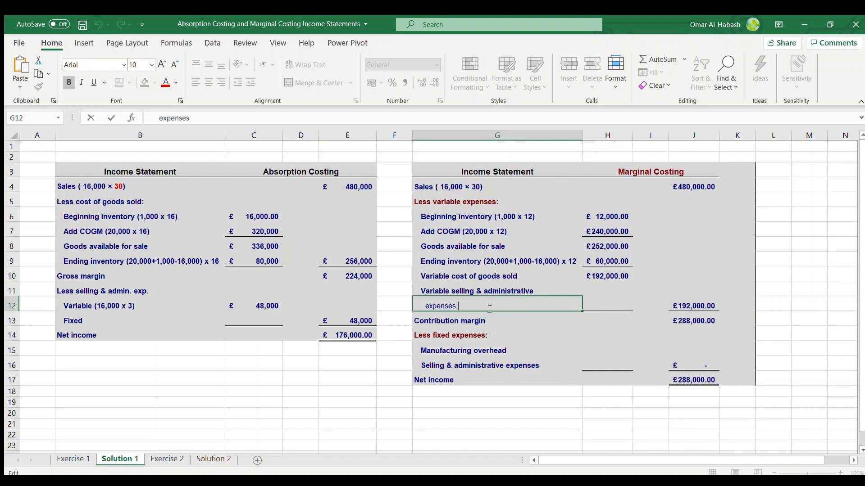
type("(16,000 x")
left_click(73, 459)
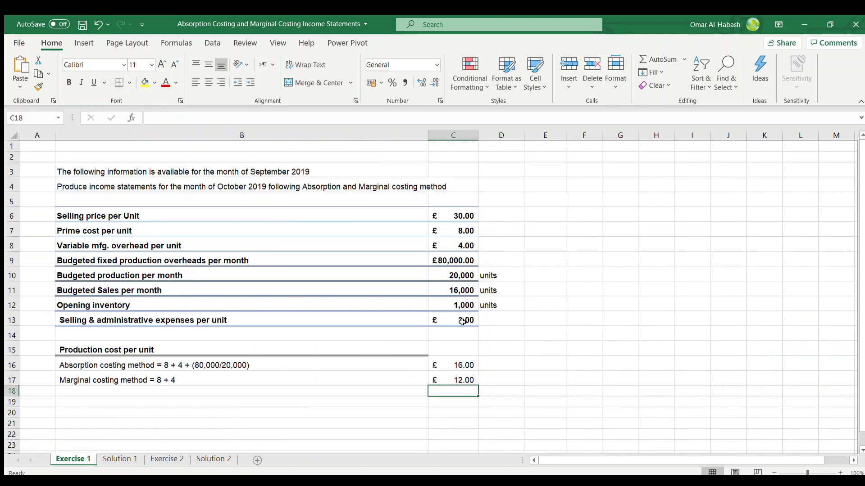
left_click(121, 458)
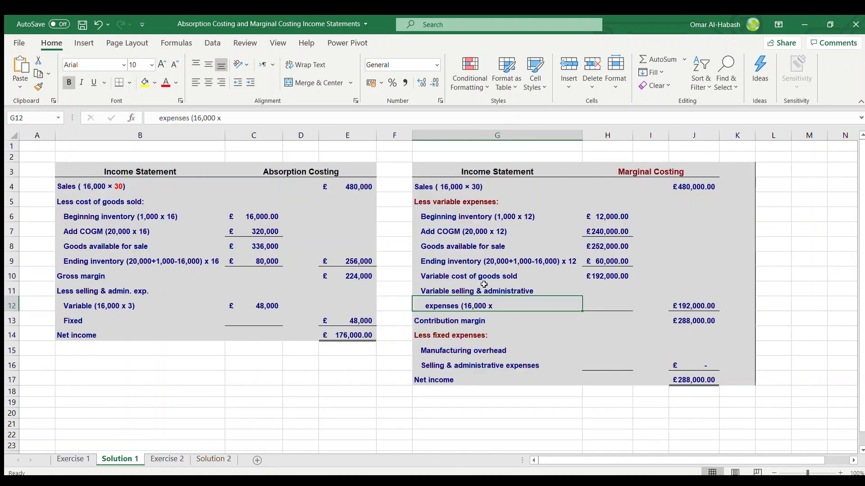
double_click(501, 306)
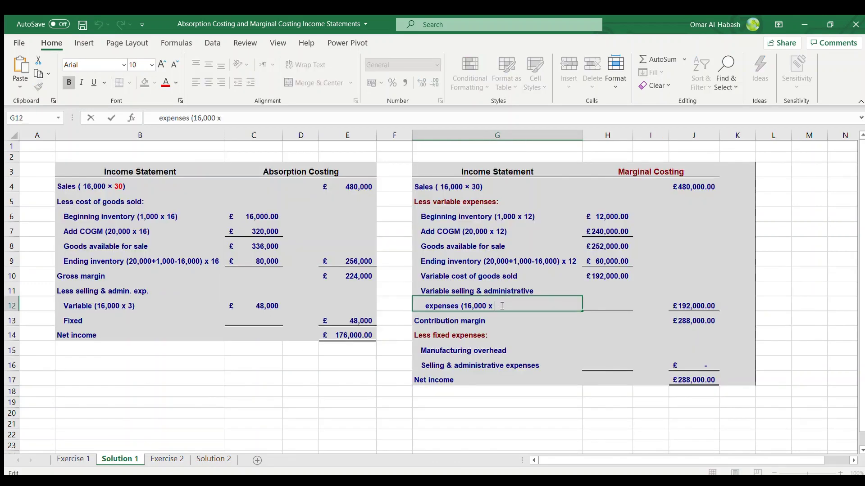
type("3")
- Calculate variable selling and administrative expenses in H12 as Exercise 1 budgeted sales (C11) times selling and administrative expenses per unit (C13)
left_click(621, 304)
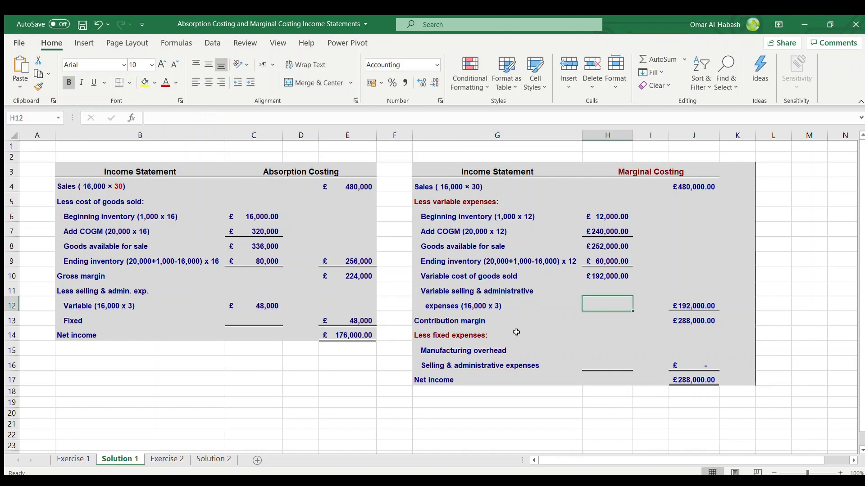
type("=")
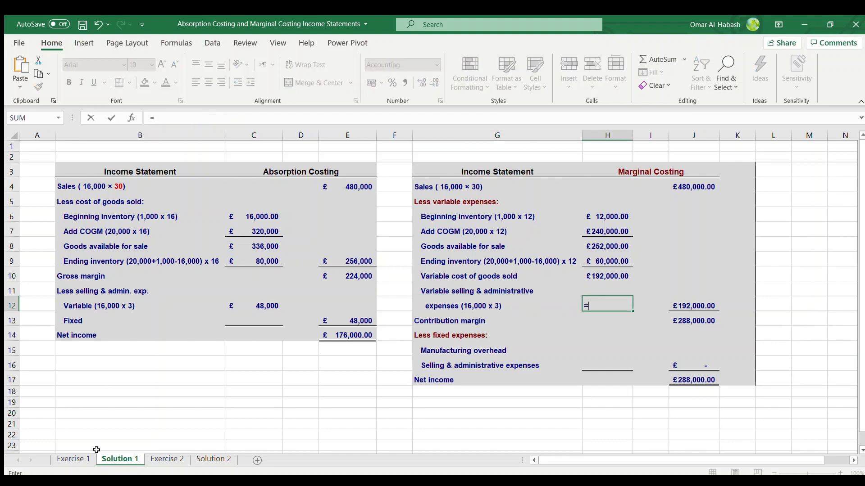
left_click(73, 459)
left_click(459, 290)
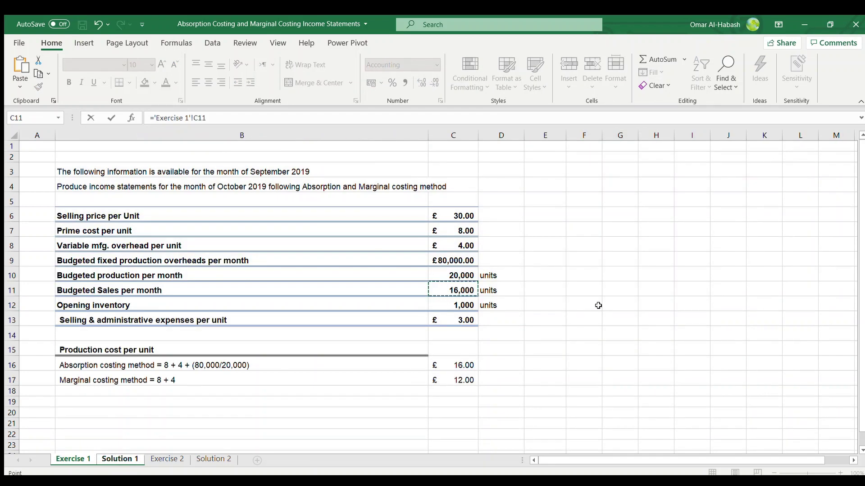
type("*")
left_click(463, 322)
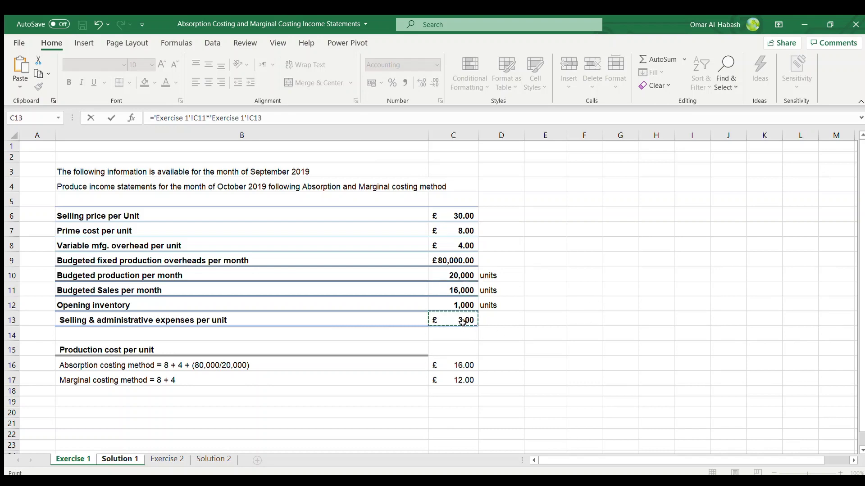
key("Return")
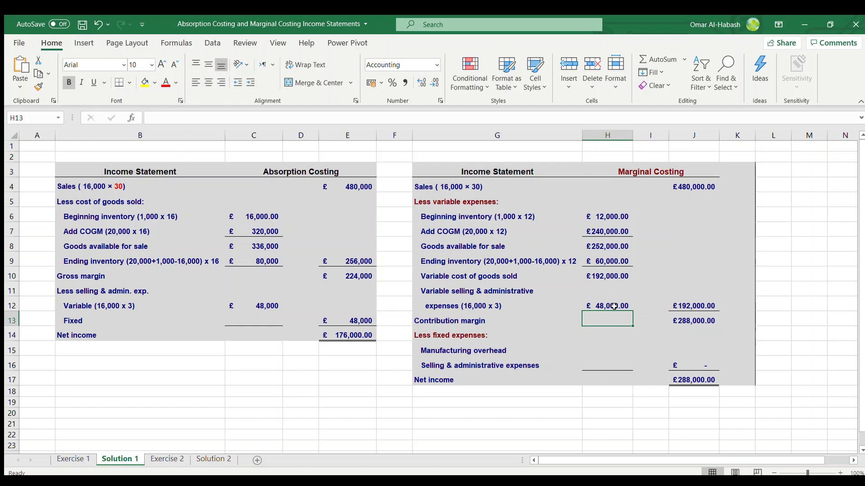
- Replace the J12 formula with variable cost of goods sold plus variable selling expenses (=H10+H12), and check the contribution margin formula in J13
left_click(690, 304)
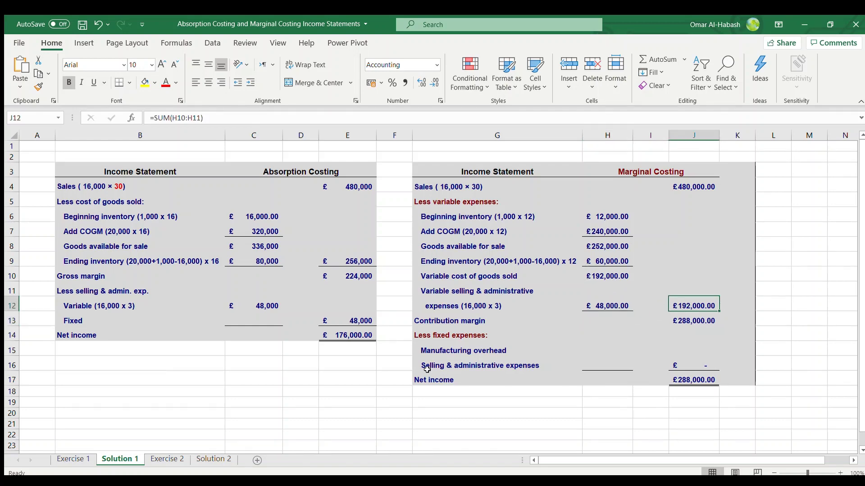
type("=")
left_click(604, 273)
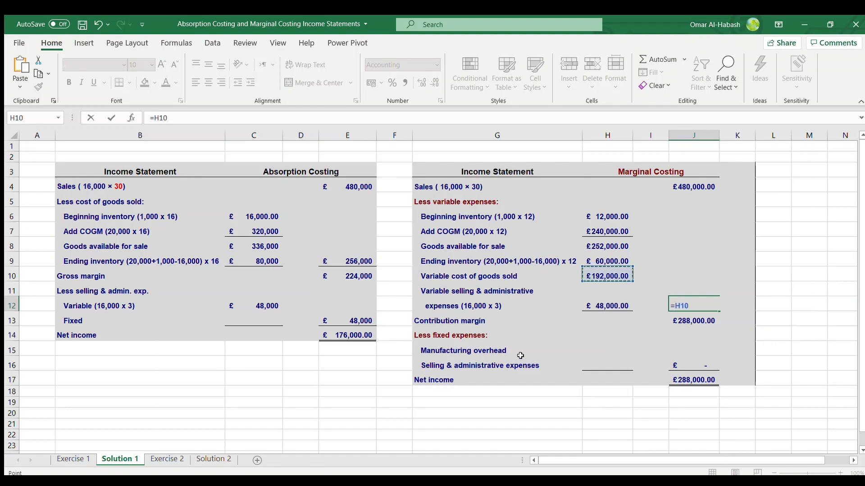
type("+")
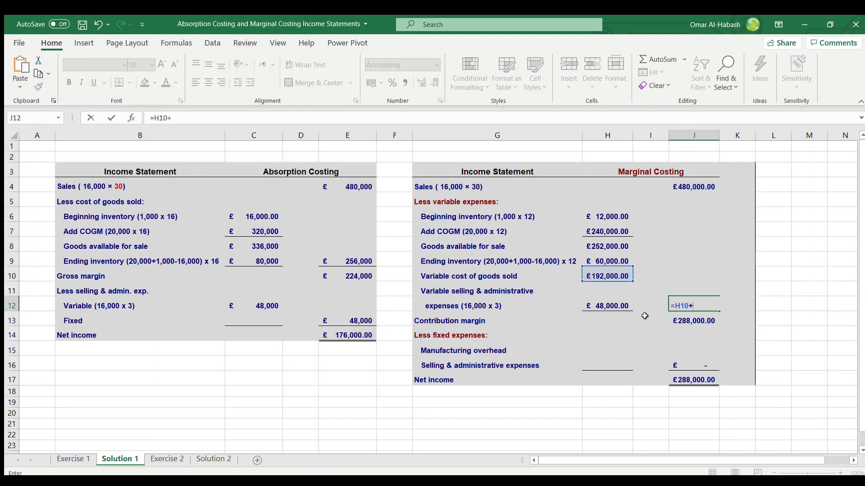
left_click(602, 306)
key("Return")
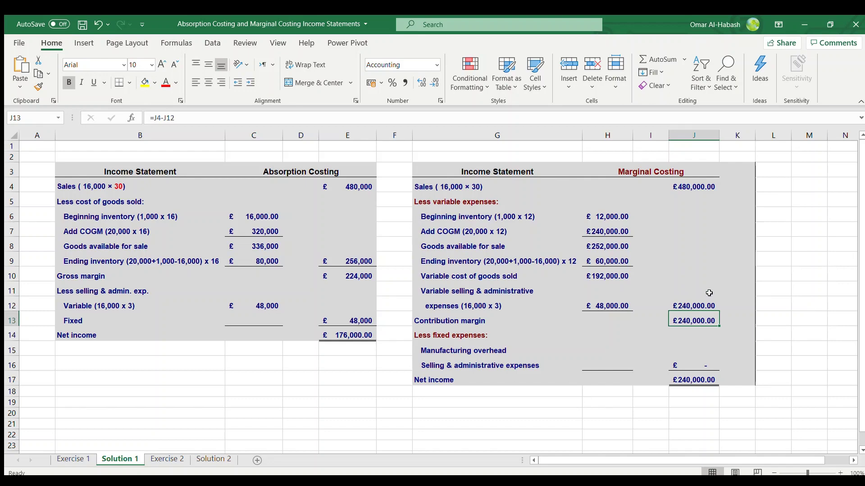
double_click(695, 319)
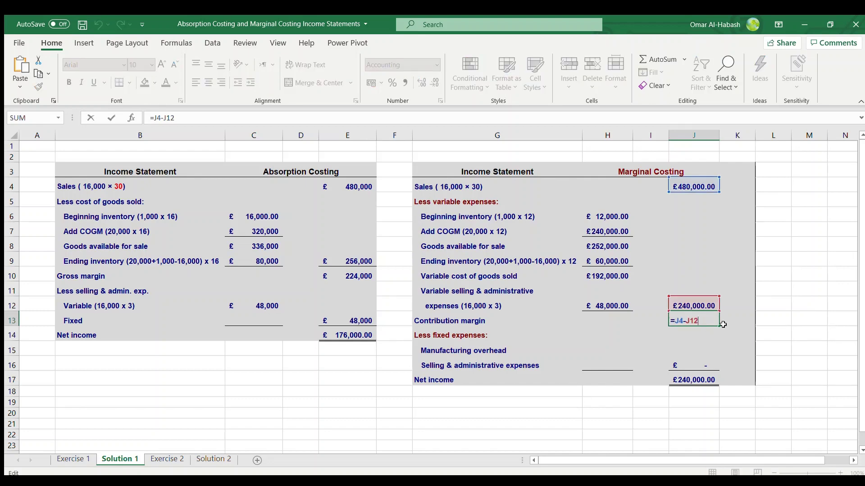
key("ctrl+Return")
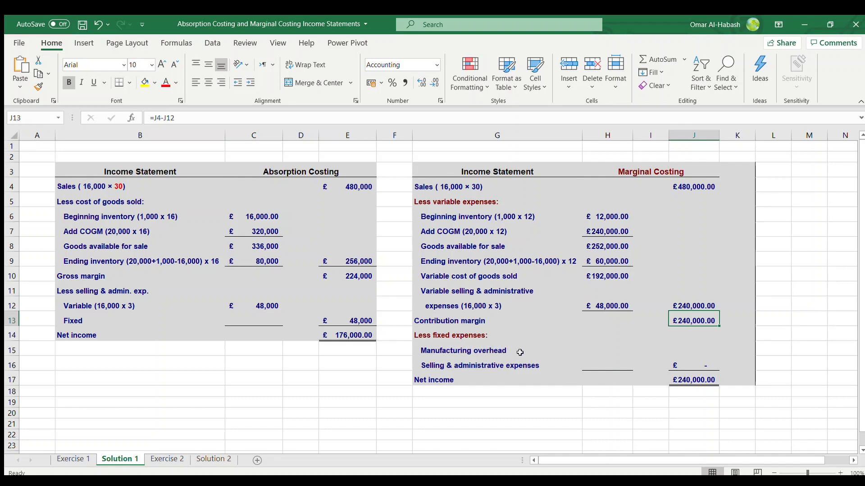
- Link the fixed manufacturing overhead in H15 to the budgeted fixed production overheads in Exercise 1 cell C9
left_click(590, 347)
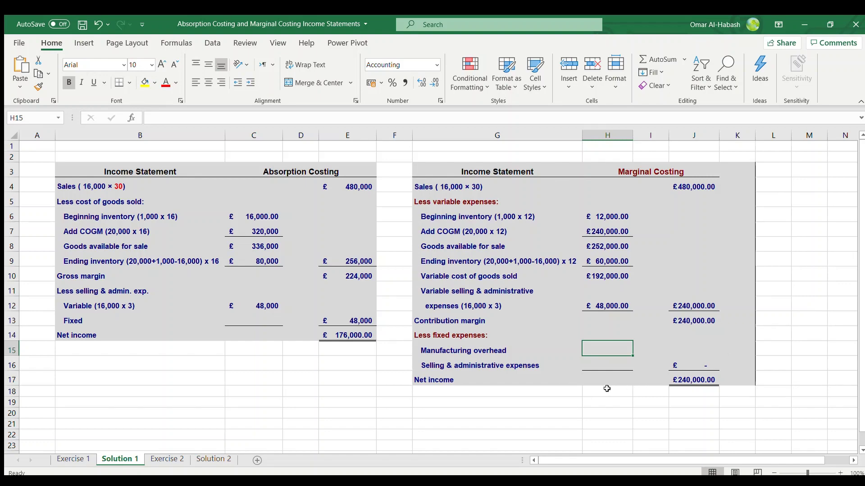
type("=")
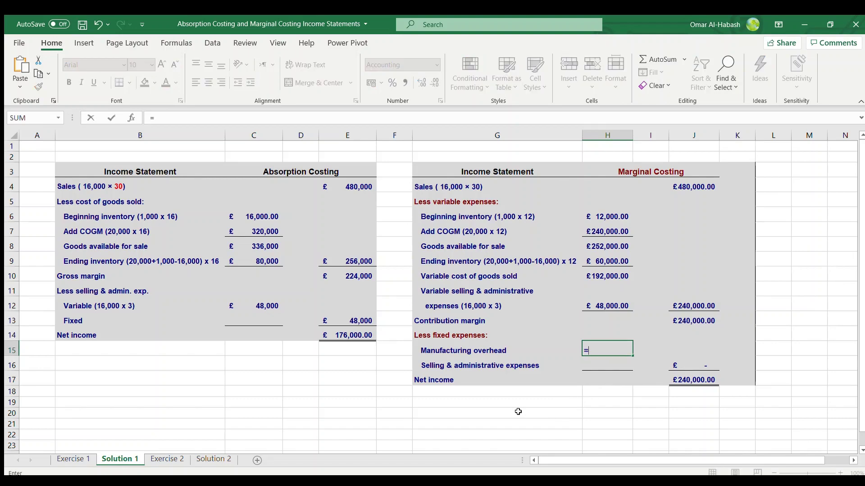
left_click(73, 459)
left_click(447, 261)
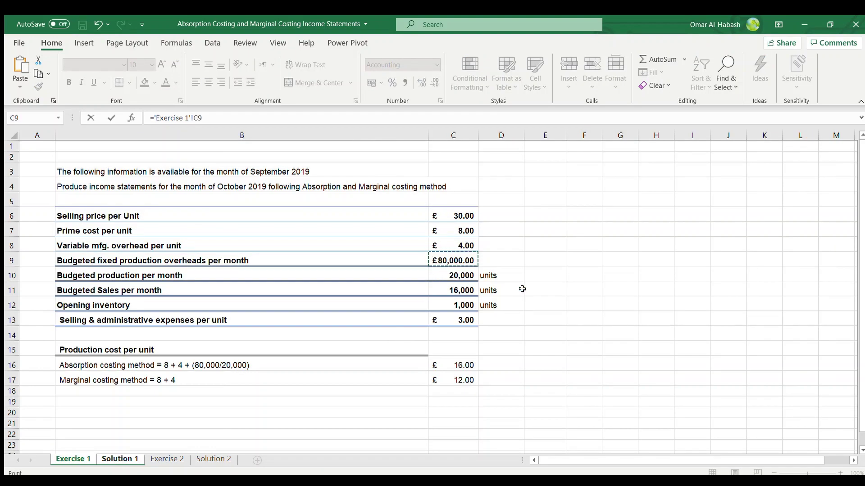
key("Return")
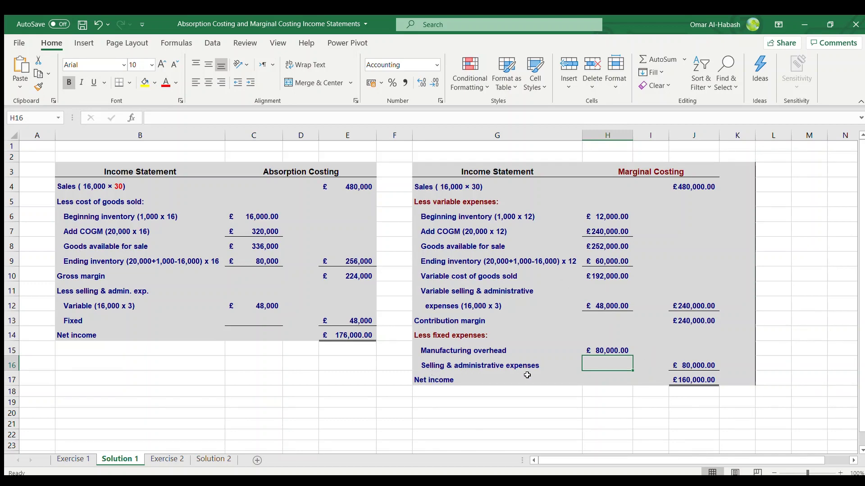
- Review the formulas for total fixed expenses in J16, contribution margin in J13 and net income in J17
left_click(694, 367)
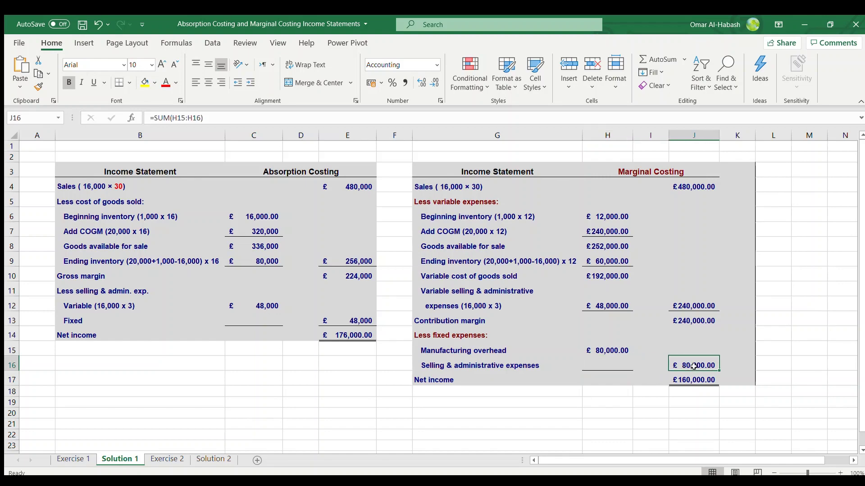
left_click(699, 320)
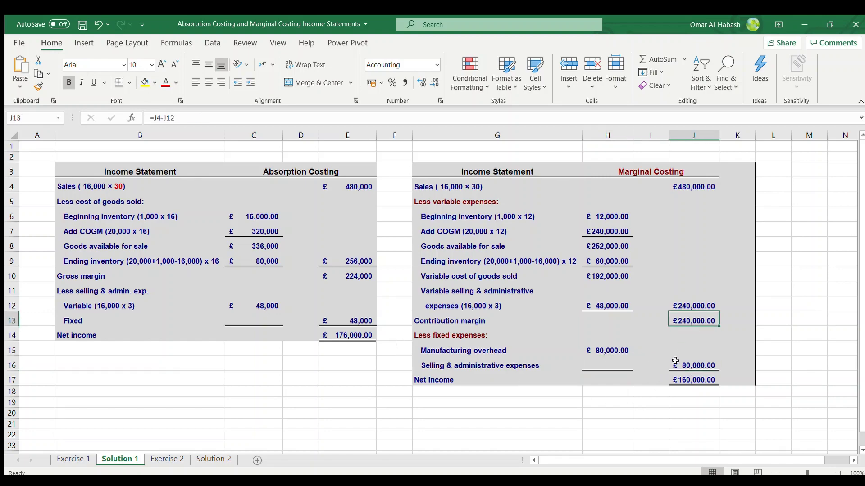
left_click(693, 365)
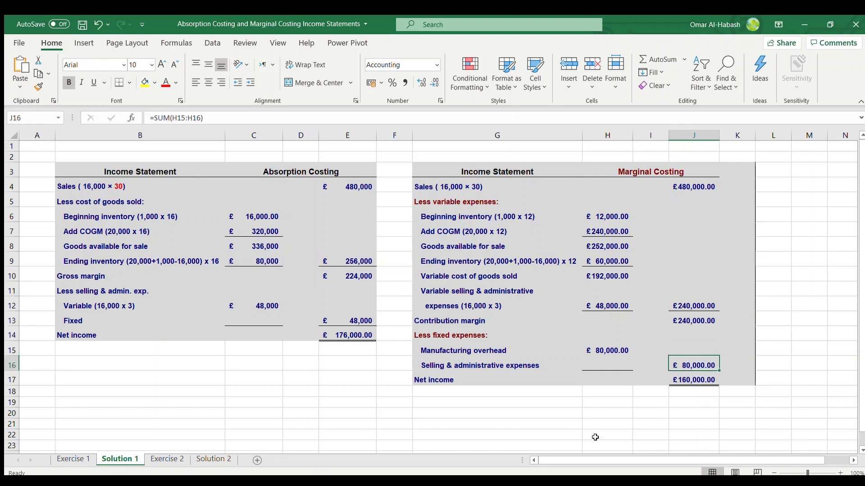
left_click(680, 384)
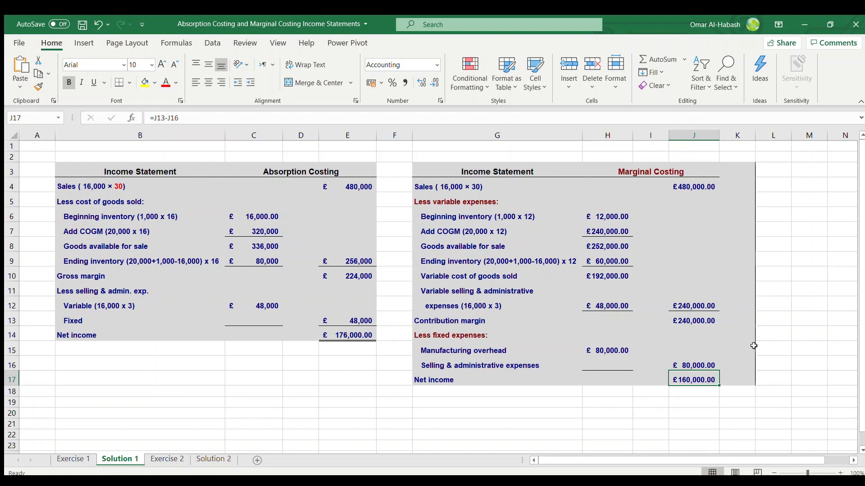
left_click(679, 320)
left_click(702, 365)
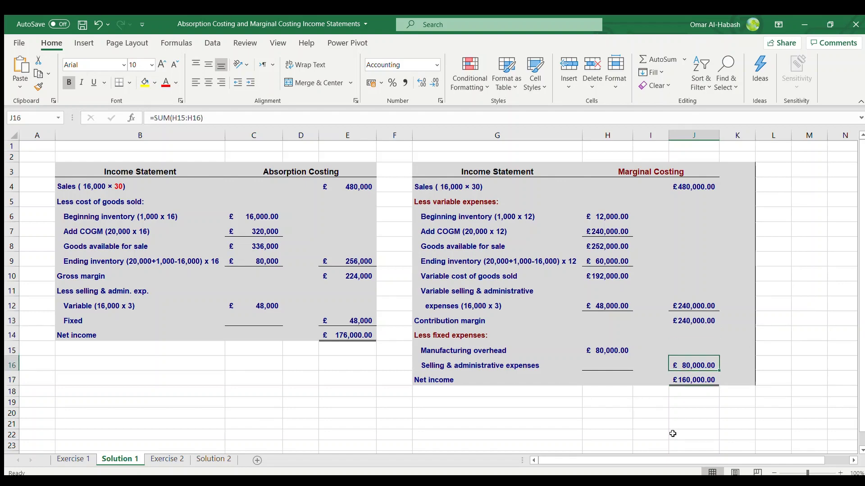
left_click(693, 380)
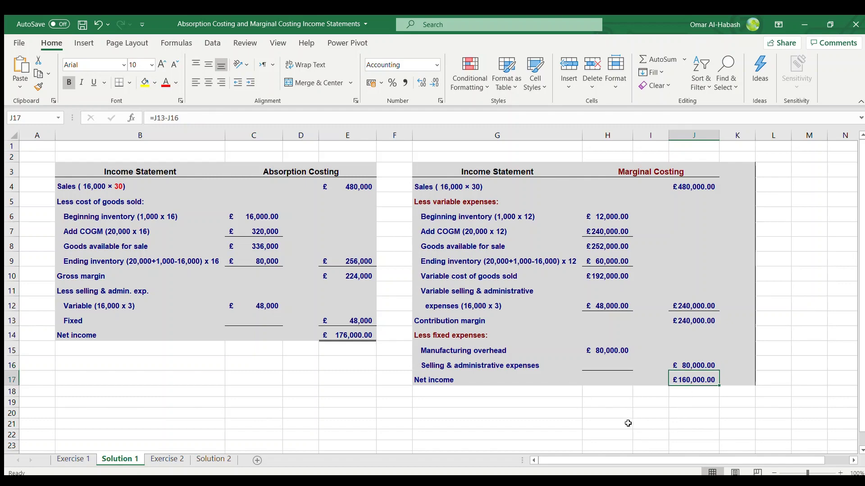